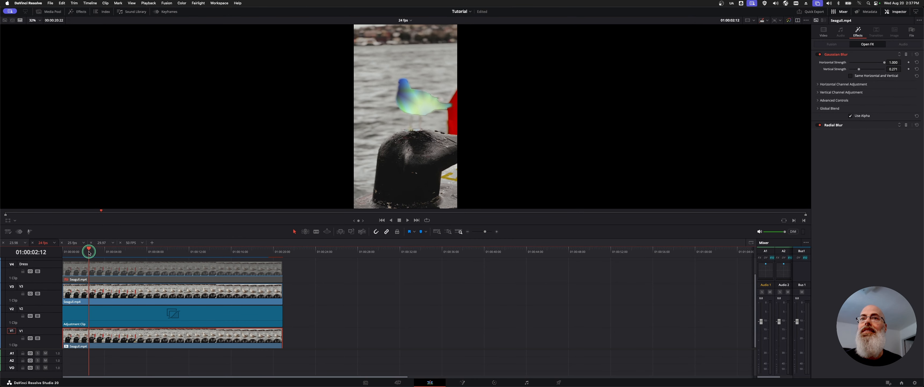
Preview the blurred seagull effect in full screen and return to the editing view.
key(super+f)
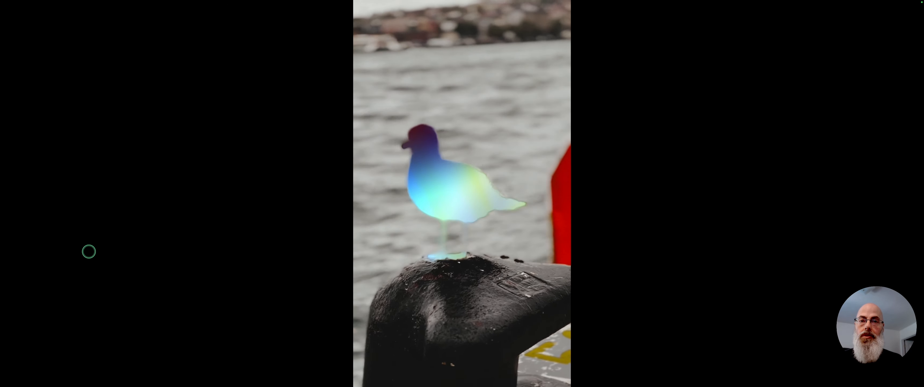
key(super+f)
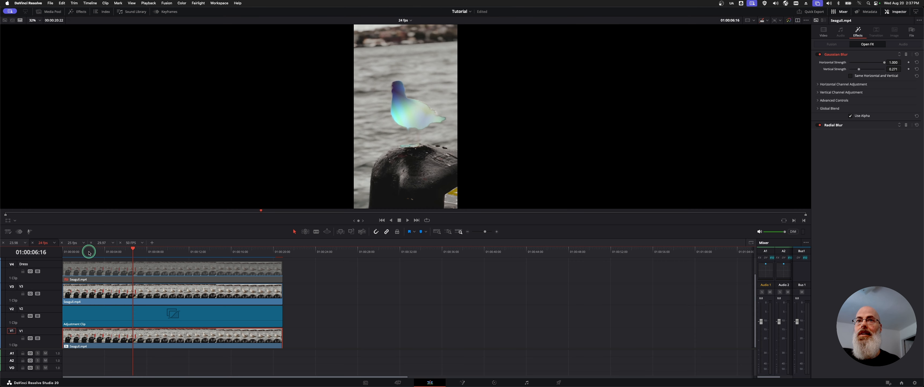
Enable the Seagull.mp4 clip on track V4 around 01:00:09:10.
click(162, 248)
click(158, 272)
click(140, 268)
key(d)
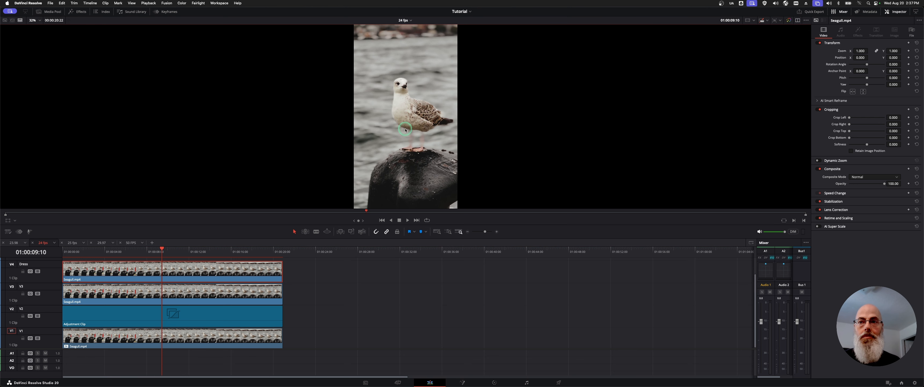
Toggle the Seagull.mp4 clip on track V3 off and back on around 01:00:08:21.
click(156, 250)
click(162, 290)
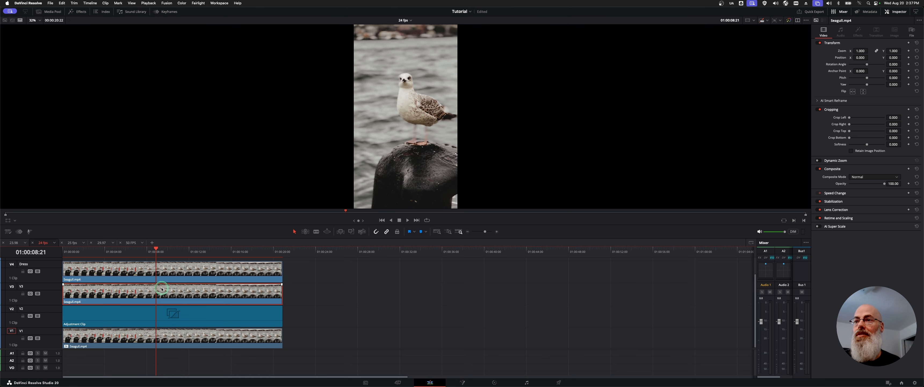
key(d)
key(d)
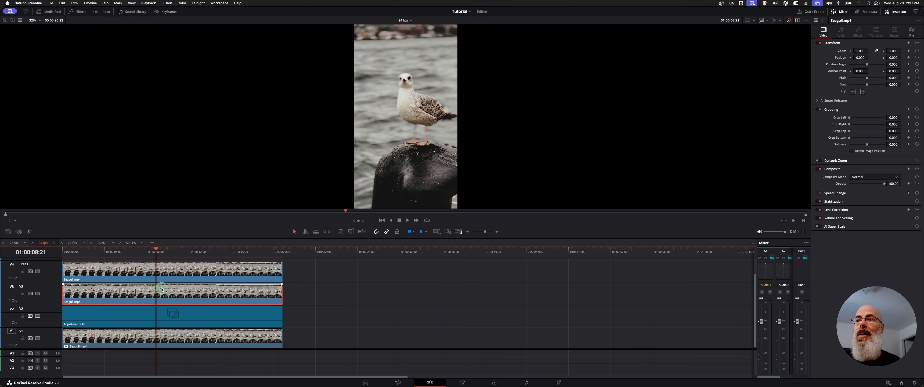
Disable the Seagull.mp4 clips on tracks V1 and V4 to isolate the cutout on V3.
click(152, 333)
key(d)
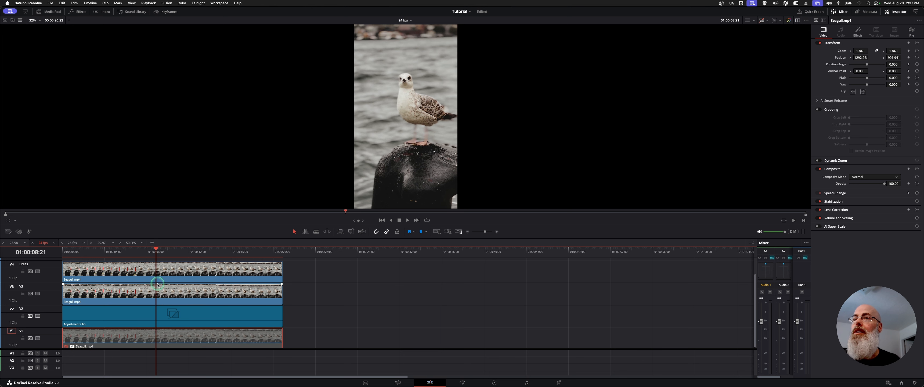
click(158, 274)
key(d)
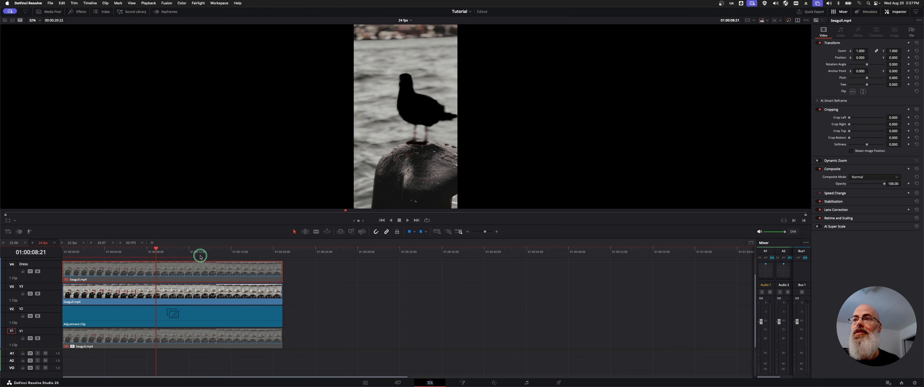
Inspect the V3 clip's AI Magic Mask at its first frame, toggling mask inversion off and on, and return to the Edit page.
mouse_move(155, 253)
mouse_down()
mouse_move(122, 252)
mouse_move(155, 251)
mouse_up()
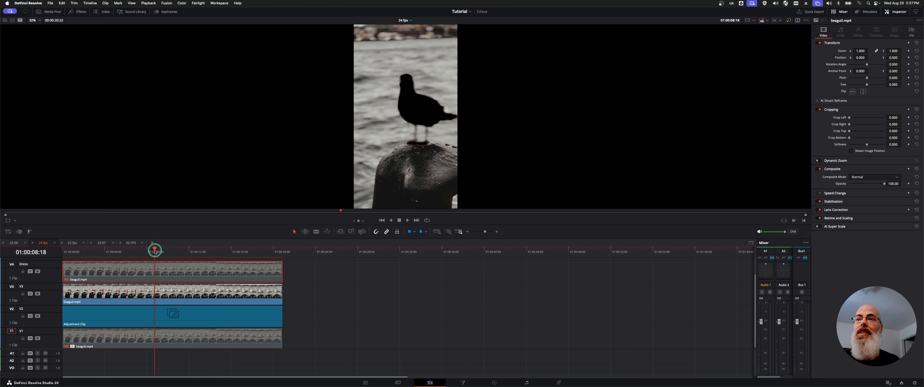
click(161, 290)
key(shift+6)
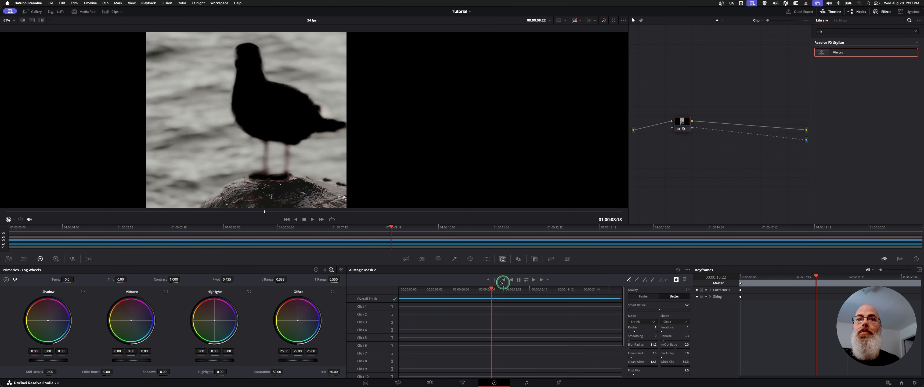
click(489, 280)
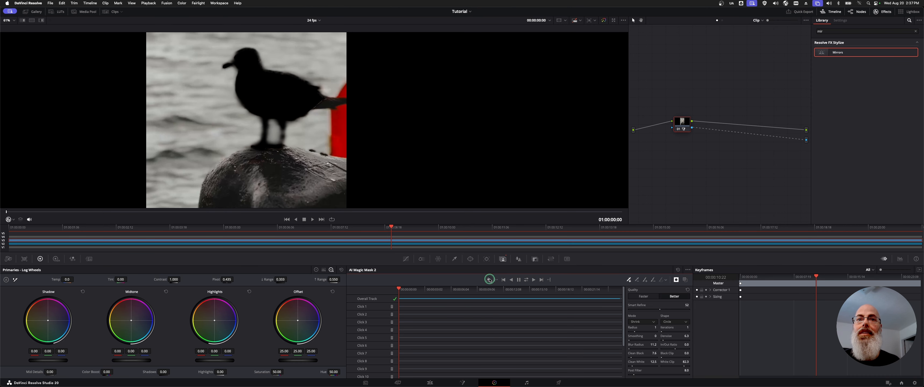
click(677, 279)
click(676, 280)
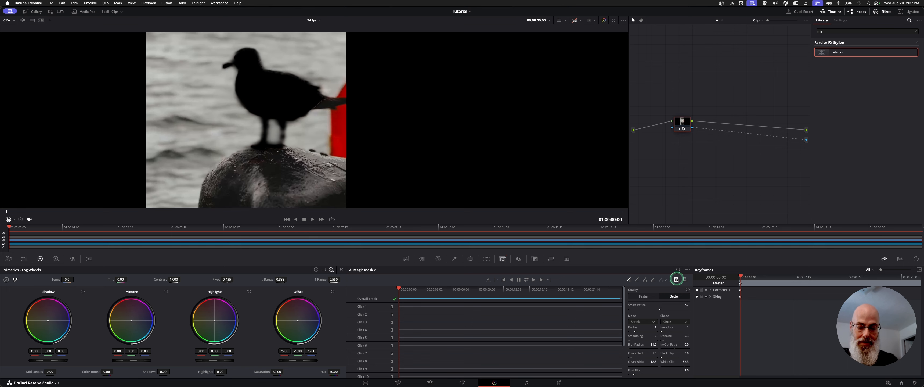
key(shift+4)
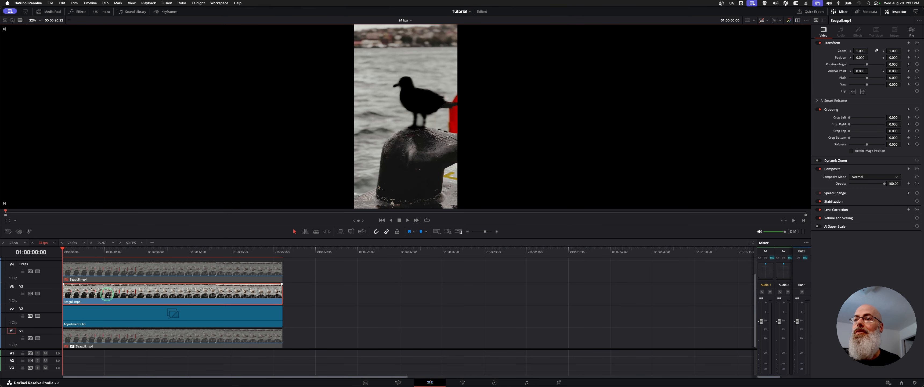
Turn off Gaussian Blur and Radial Blur on the V1 Seagull.mp4 clip and enable that clip.
click(77, 298)
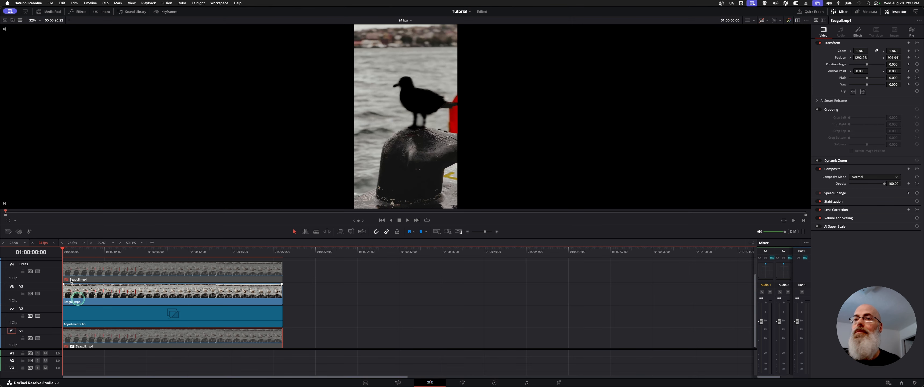
click(857, 33)
click(828, 57)
click(824, 114)
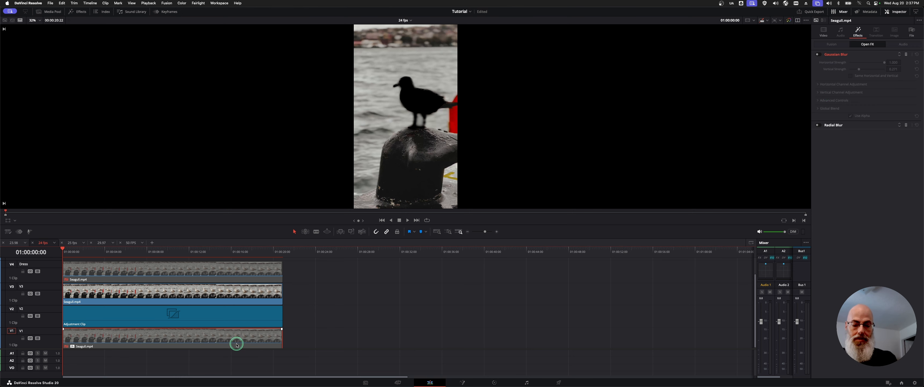
key(shift+6)
key(shift+4)
Hide and restore the V3 clip to compare it with the V1 clip, and play the timeline from the start.
click(204, 300)
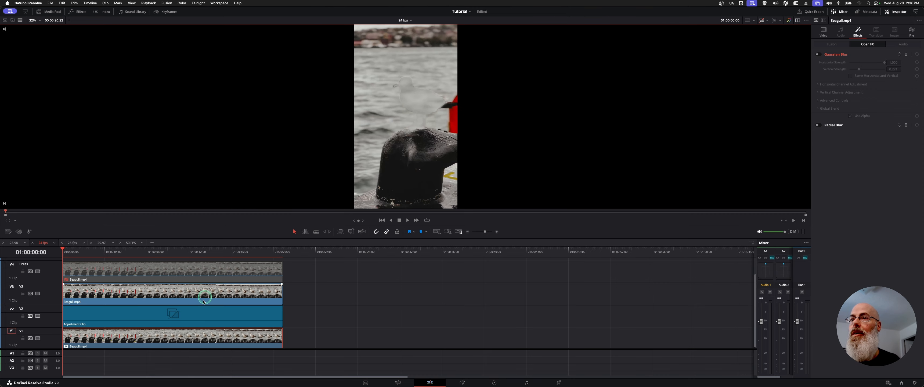
click(188, 296)
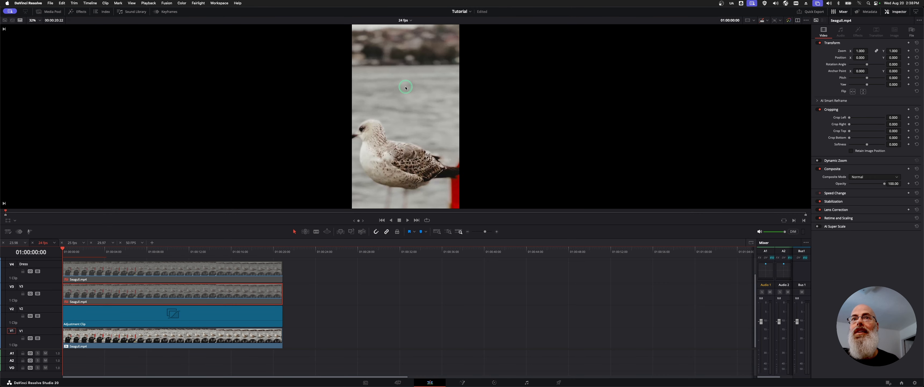
key(d)
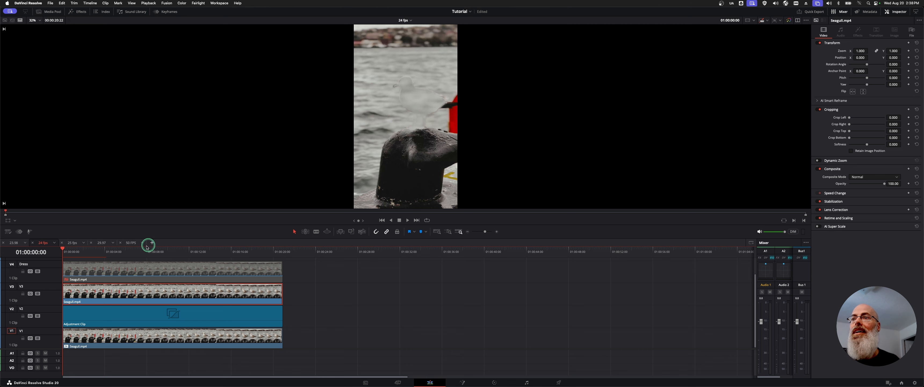
key(space)
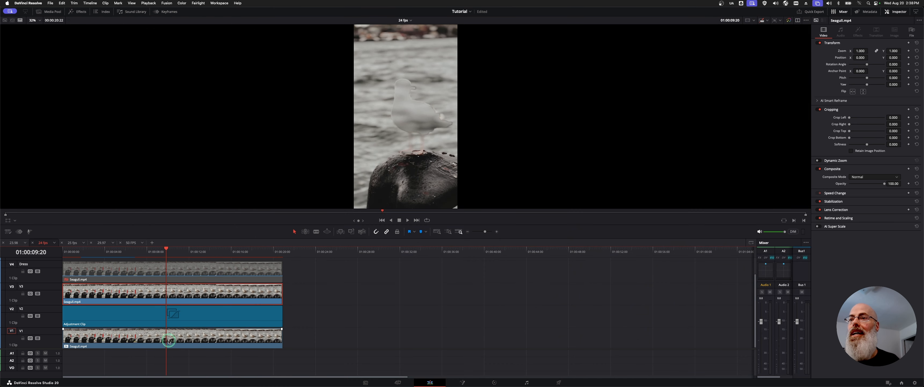
Turn on Gaussian Blur for the V1 clip and disable the V3 clip to show the blurred background alone.
click(166, 340)
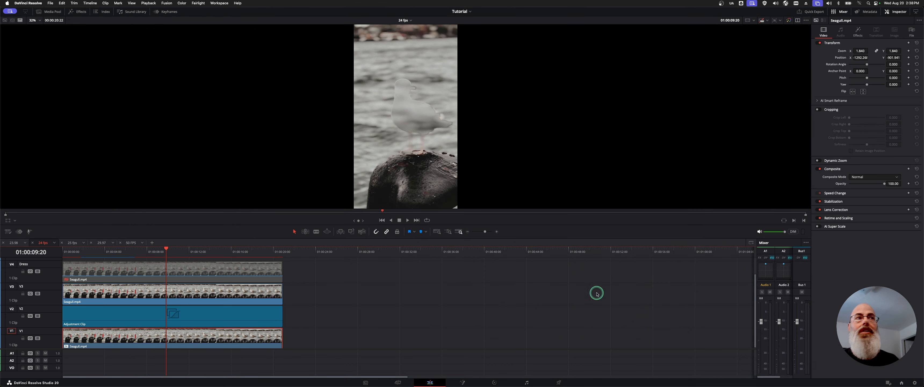
click(859, 30)
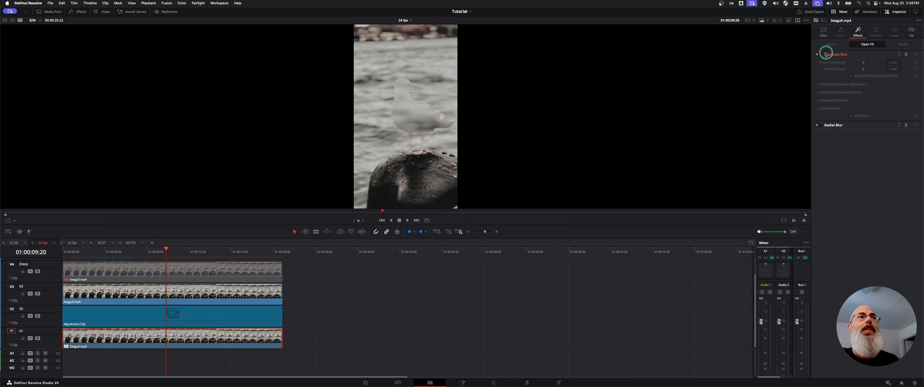
click(817, 55)
click(178, 294)
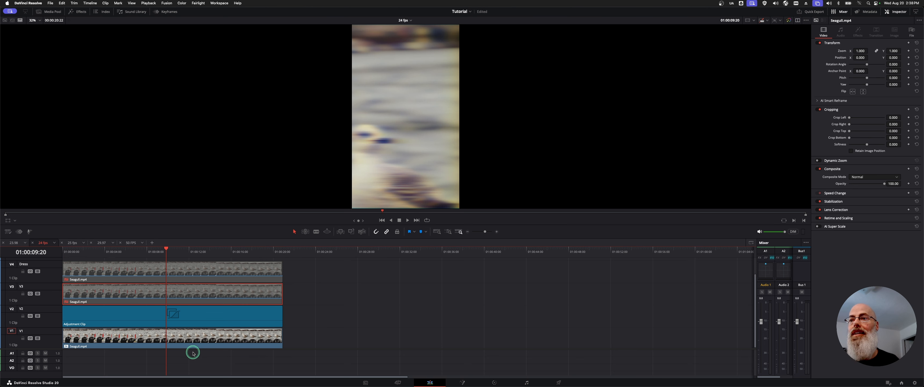
Compare the V1 clip with Gaussian Blur off and on, and turn on its Radial Blur as well.
click(190, 335)
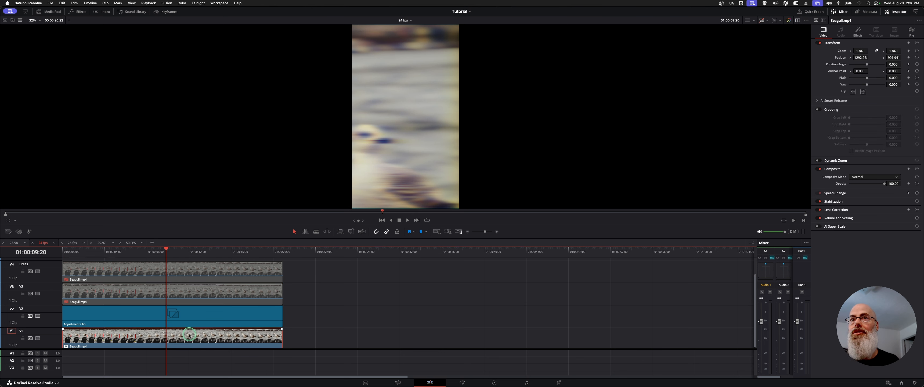
click(865, 33)
click(819, 54)
click(819, 54)
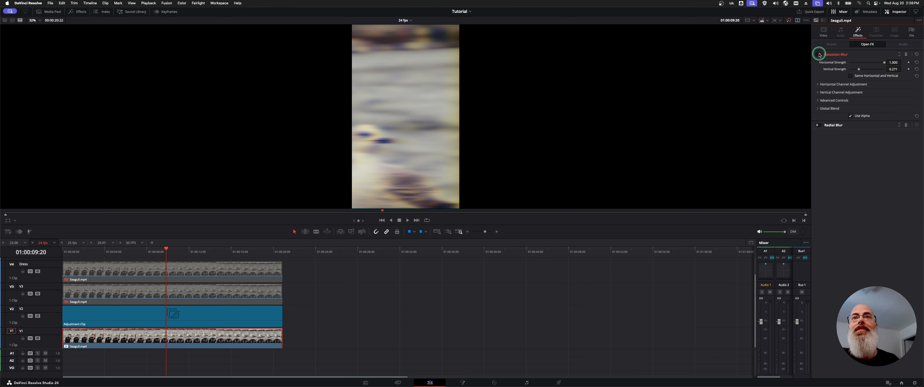
click(819, 126)
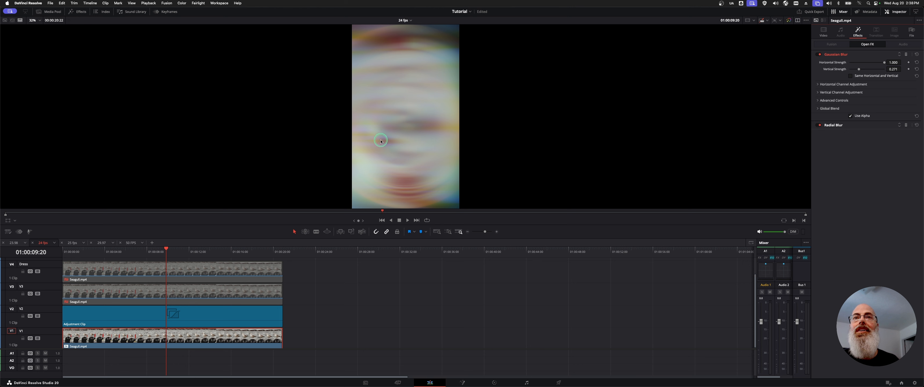
Enable the V3 clip again and play the combined result from near the beginning of the timeline.
drag(166, 250, 91, 253)
click(106, 304)
key(space)
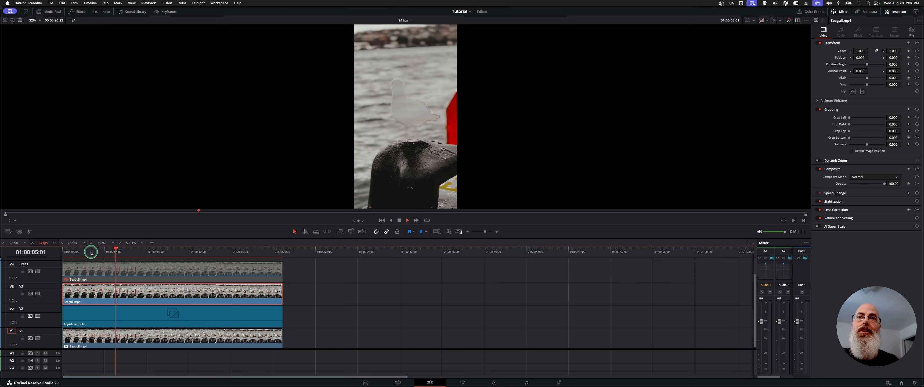
key(space)
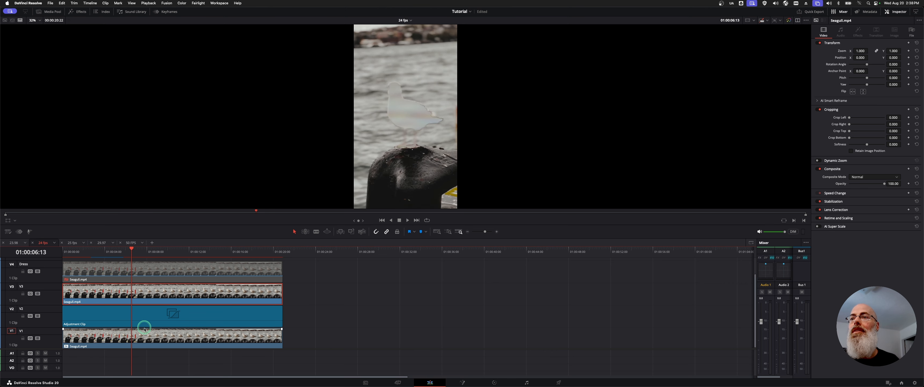
Turn off Gaussian Blur and Radial Blur on the V1 clip and check the result around 01:00:07:22.
click(146, 346)
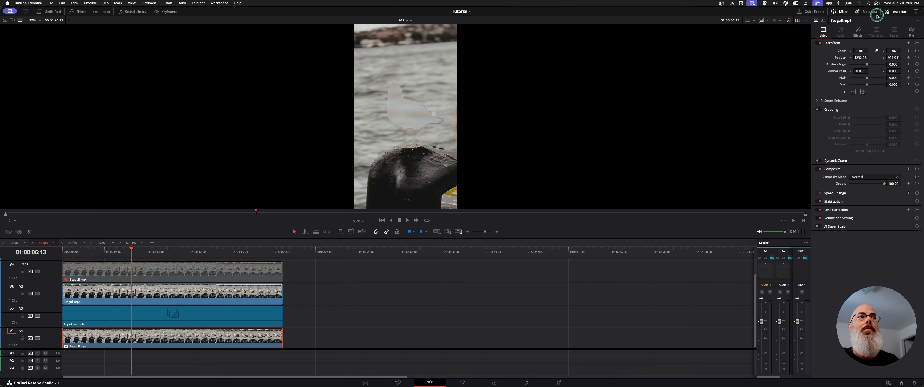
click(859, 31)
click(823, 55)
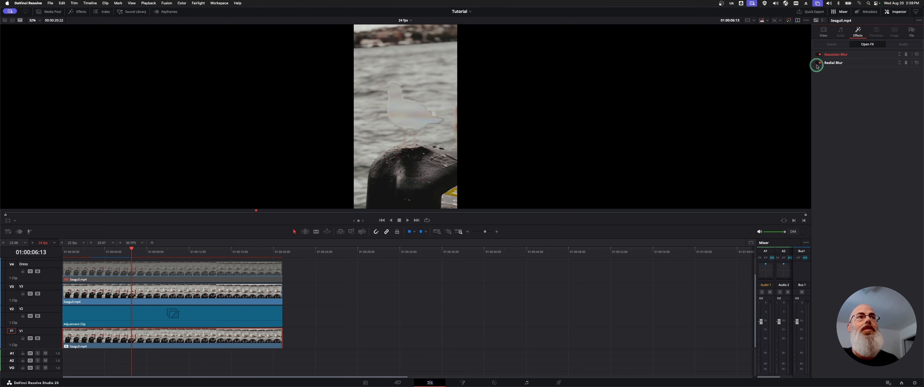
click(821, 55)
click(820, 54)
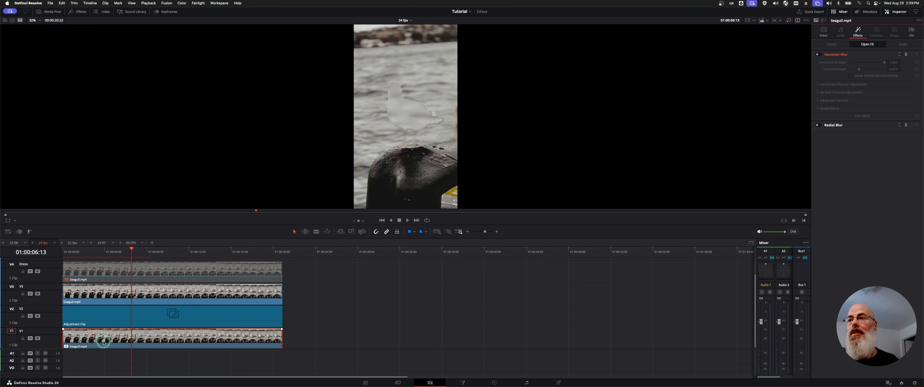
drag(161, 253, 145, 256)
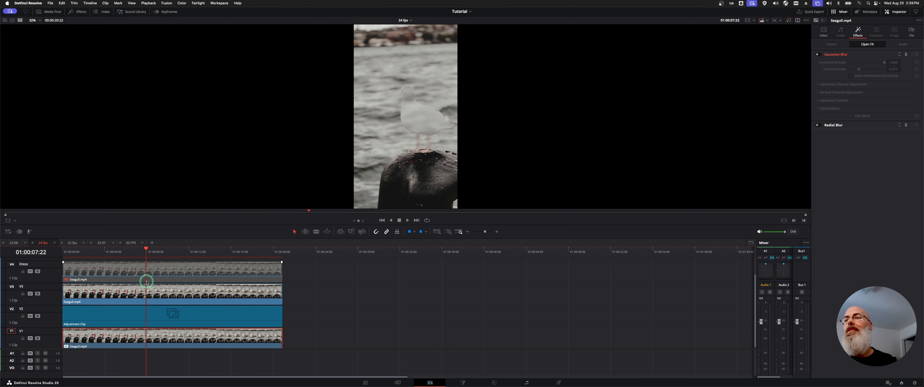
Review the Mirrors settings of the V1 clip on the Color page and enable the node that carries the effect.
key(shift+6)
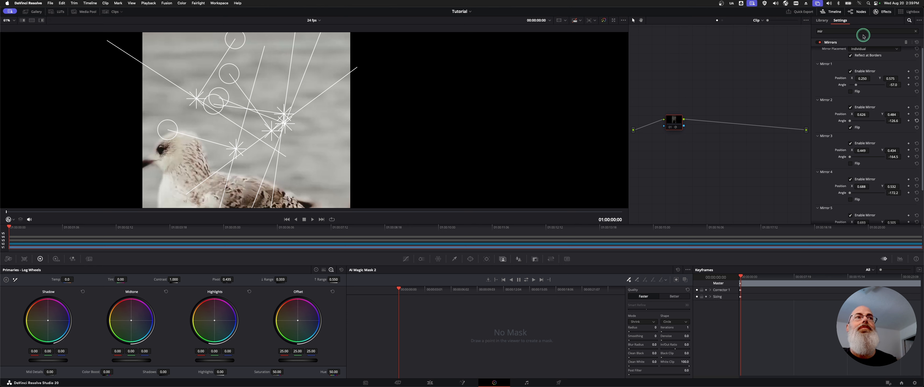
click(823, 21)
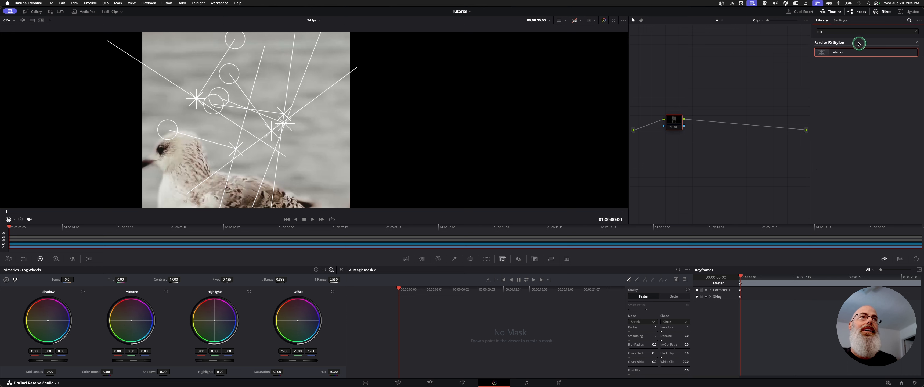
click(845, 22)
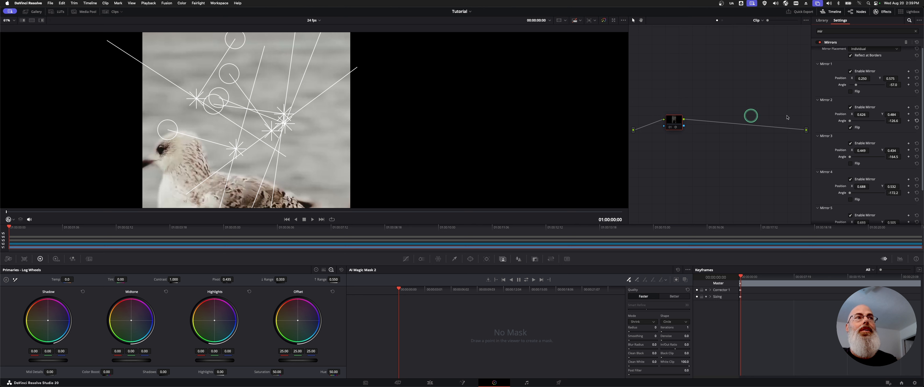
scroll(886, 121, down, 3)
scroll(886, 122, up, 3)
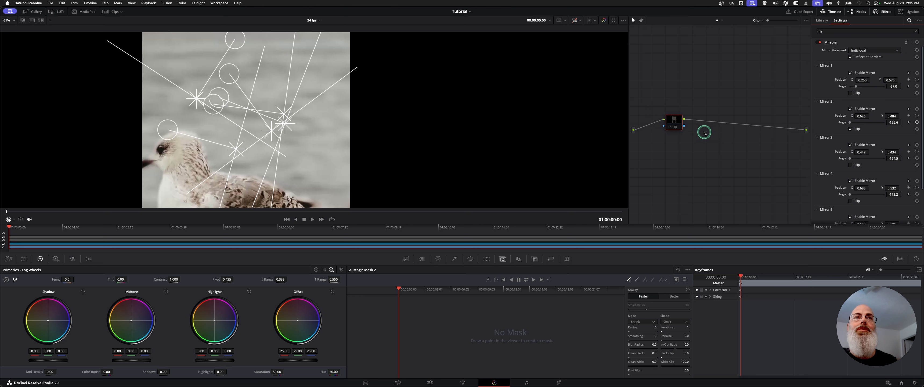
key(super+d)
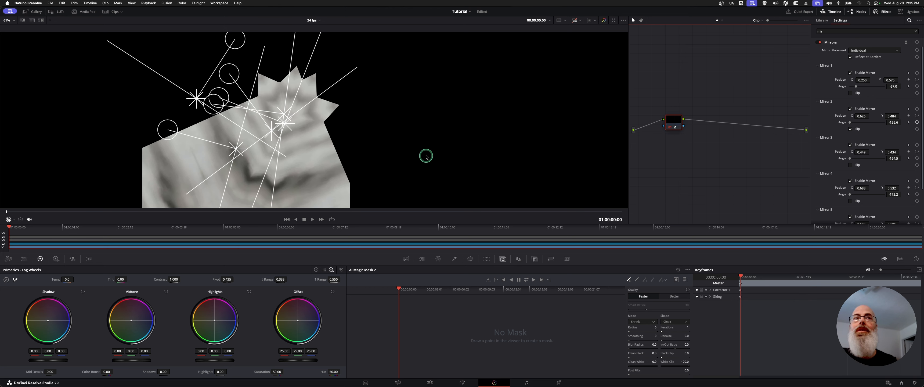
Reset the Mirrors effect to its defaults, compare the image without Mirror 1, and angle Mirror 1 to about -2.1.
click(917, 42)
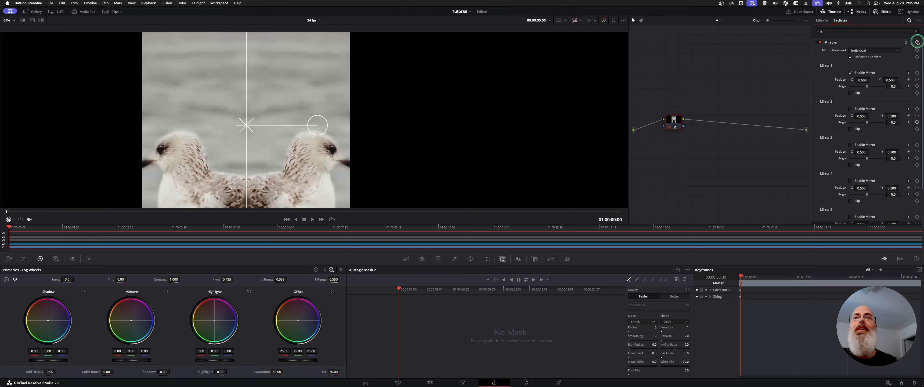
click(851, 72)
click(851, 73)
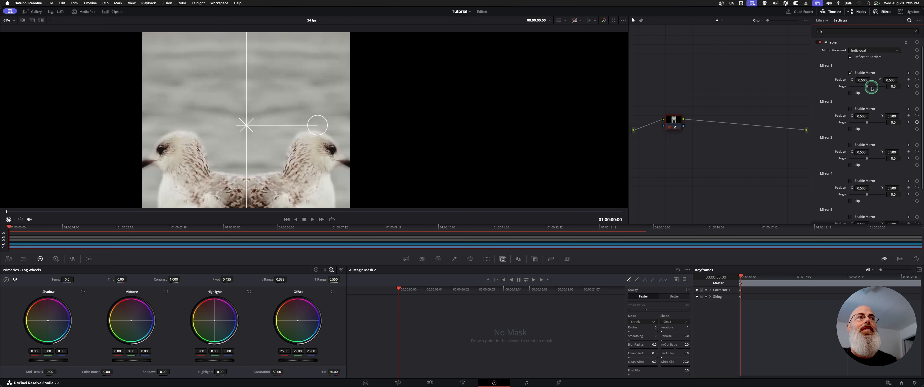
drag(872, 89, 867, 88)
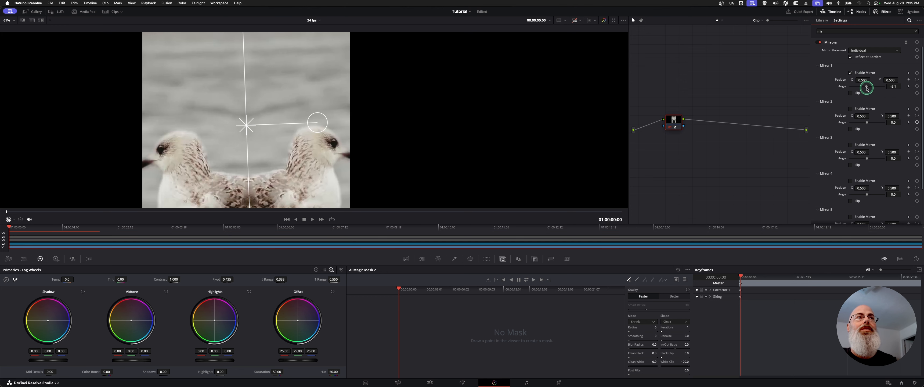
Enable Mirrors 2, 3 and 4 at angles of about -42.6, -44.0 and -59.9, moving Mirror 3 to X 0.633 and Mirror 4 to 0.517, 0.466.
click(852, 109)
drag(870, 124, 859, 159)
click(851, 145)
click(850, 181)
mouse_move(862, 188)
mouse_down()
mouse_move(871, 187)
mouse_move(840, 195)
mouse_move(890, 195)
mouse_move(868, 195)
mouse_up()
drag(308, 126, 279, 97)
drag(260, 122, 301, 131)
Return to the Edit page and turn Gaussian Blur and Radial Blur back on for the V1 clip.
key(shift+4)
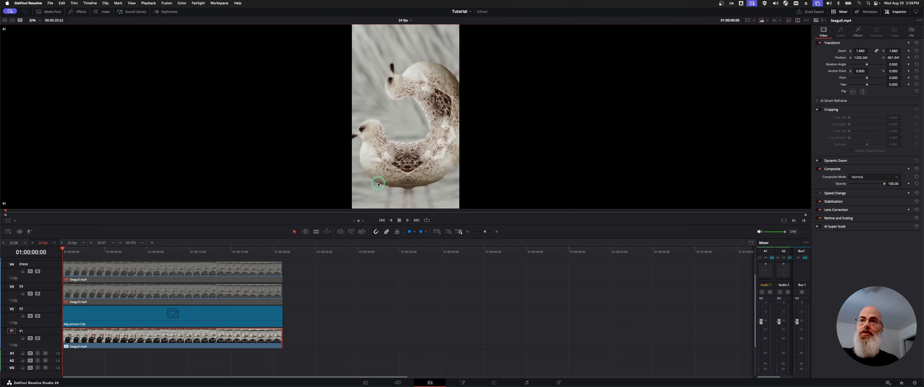
click(148, 337)
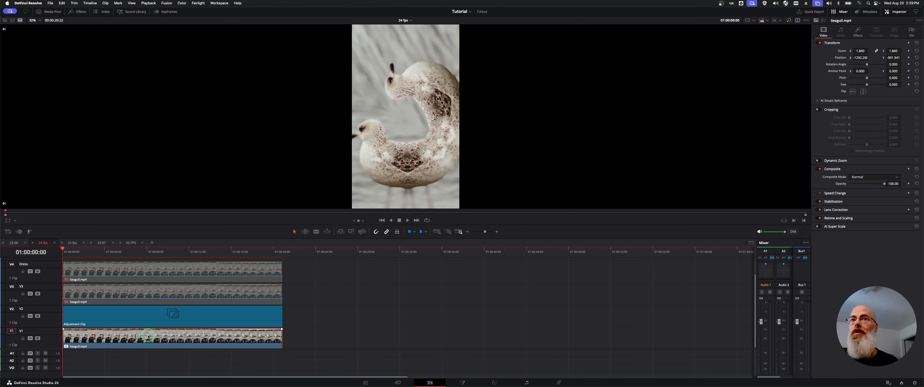
click(858, 32)
click(826, 61)
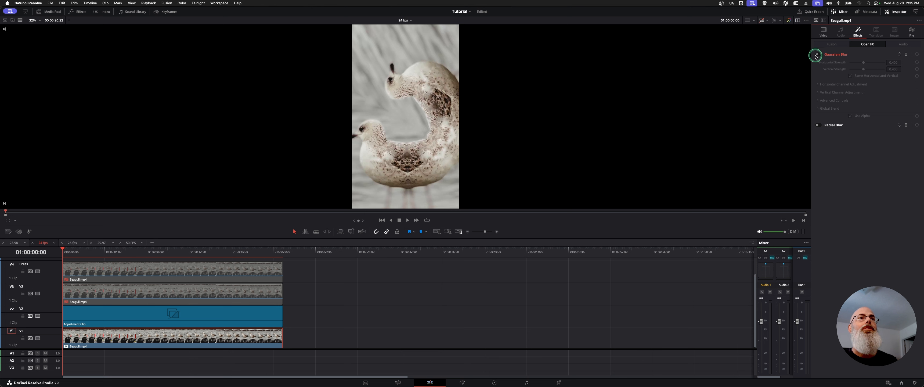
click(818, 55)
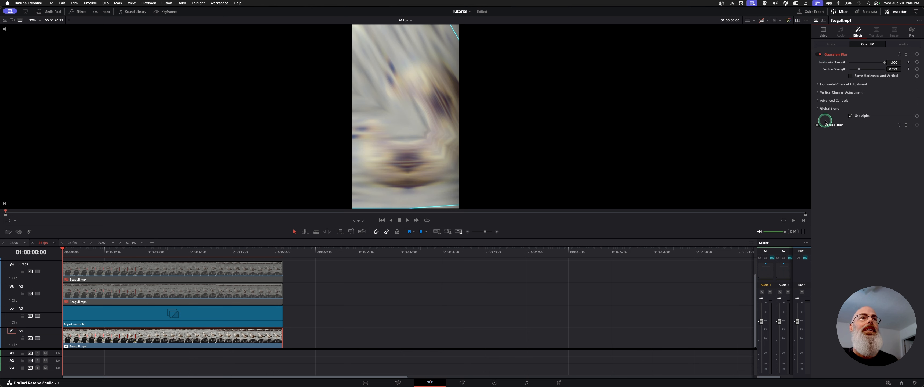
click(819, 125)
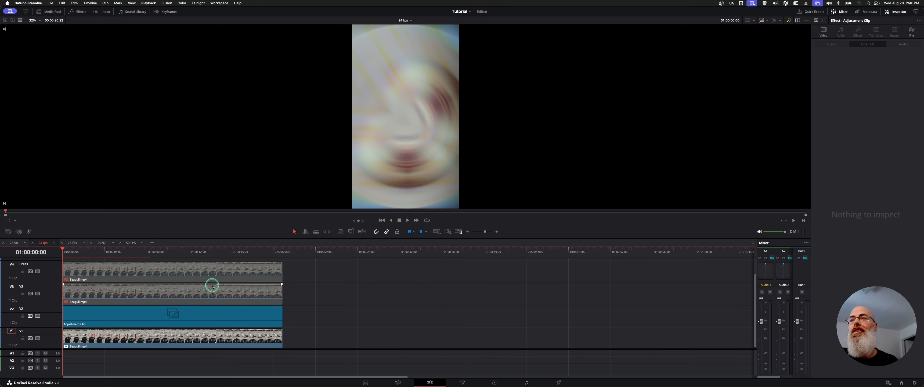
Check the blurred result around 01:00:08:10, and reopen the V1 clip's Mirrors effect on the Color page.
drag(212, 255, 151, 252)
click(140, 318)
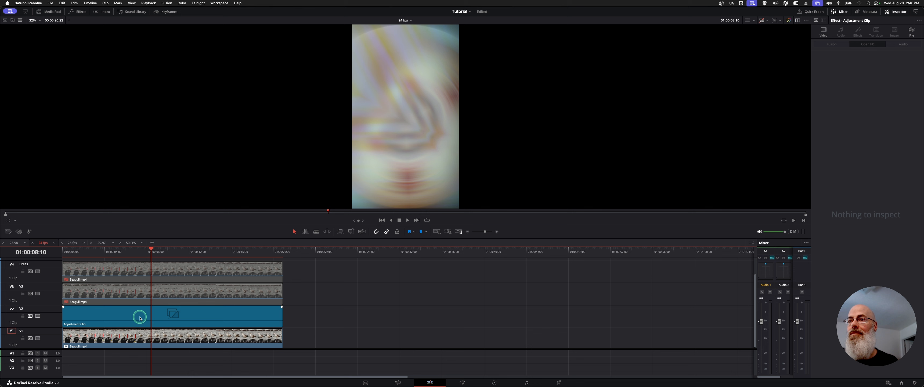
click(142, 345)
key(shift+6)
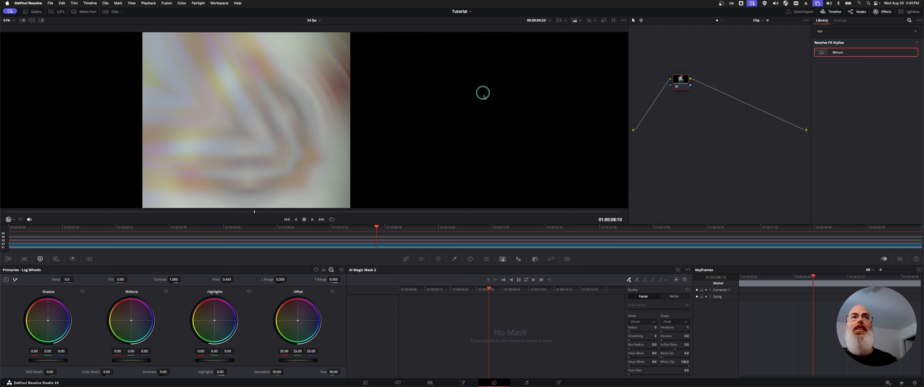
click(332, 248)
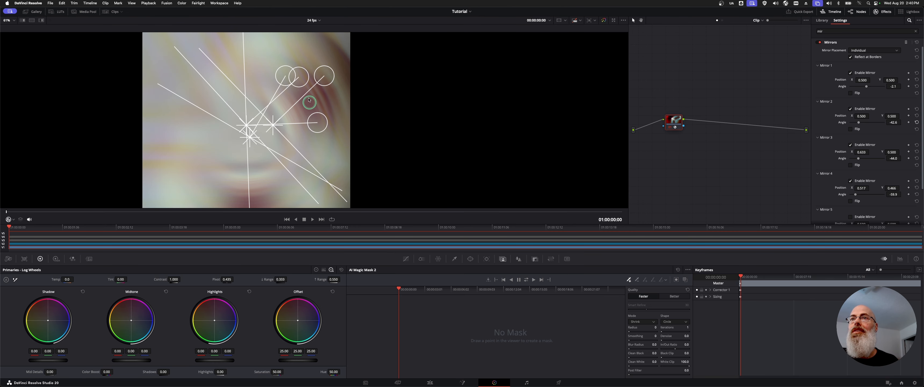
Rearrange the mirrors in the viewer, angling Mirror 2 to about -56.1 and moving Mirror 4 to about X 0.095, Y 0.351.
drag(300, 76, 267, 96)
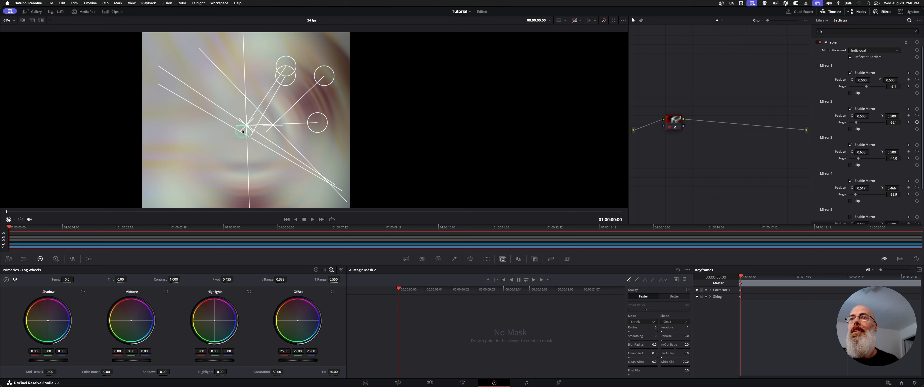
drag(243, 132, 165, 178)
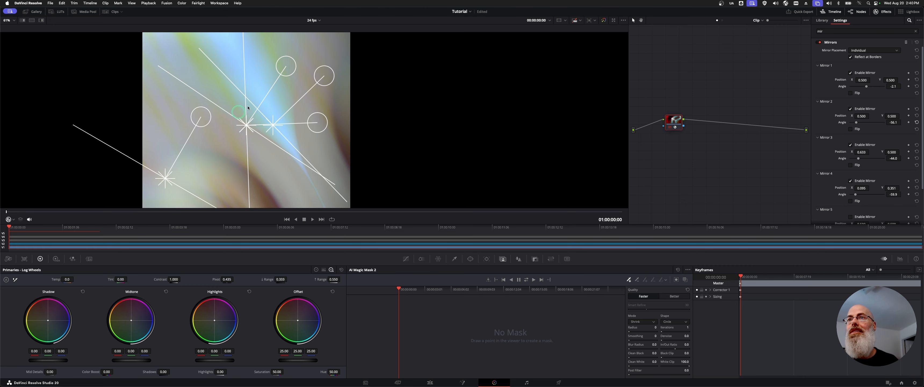
mouse_move(248, 107)
mouse_down()
mouse_move(280, 118)
mouse_move(284, 162)
mouse_move(267, 190)
mouse_move(250, 166)
mouse_move(249, 130)
mouse_move(271, 143)
mouse_move(289, 97)
mouse_move(259, 100)
mouse_up()
Return to the Edit page, enable the V3 clip again, and play the combined result from the beginning of the timeline.
key(shift+4)
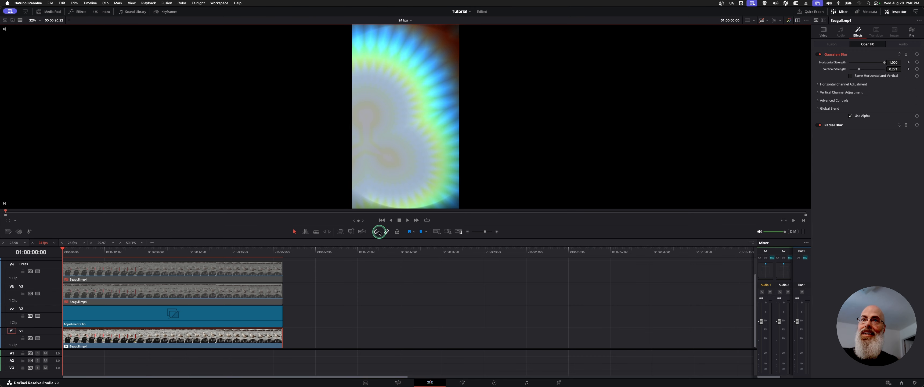
click(190, 297)
key(d)
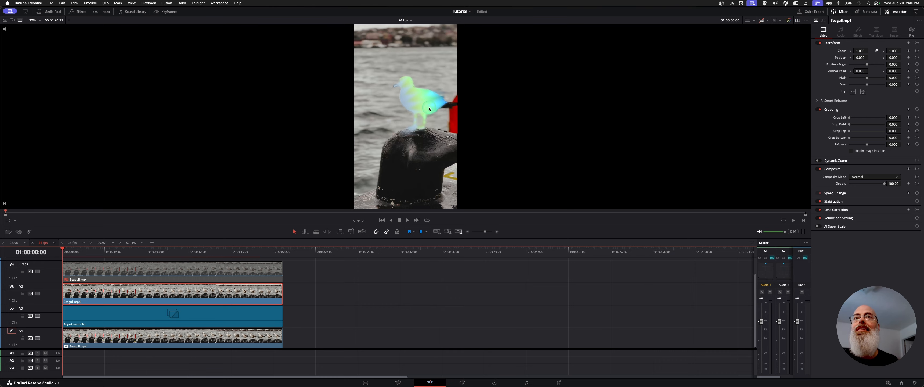
key(space)
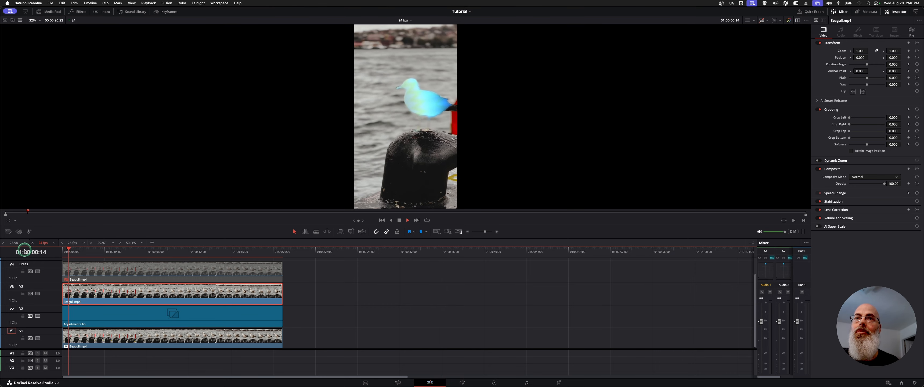